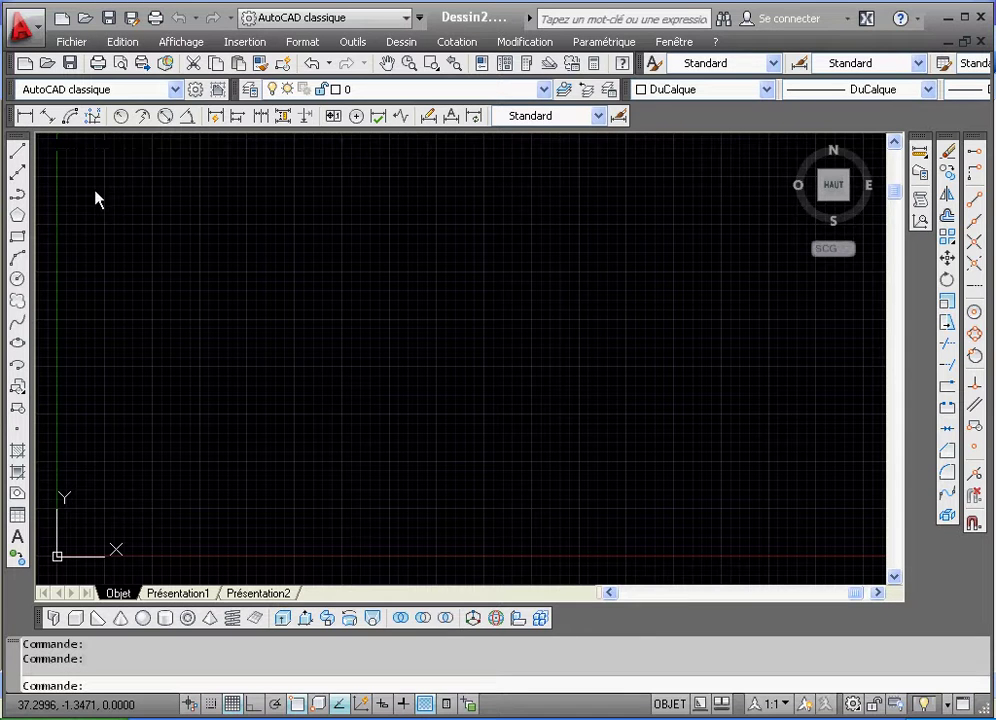
# Draw one diagonal line rising across the drawing area and ending at about 17.06, 18.46.
pyautogui.click(18, 152)
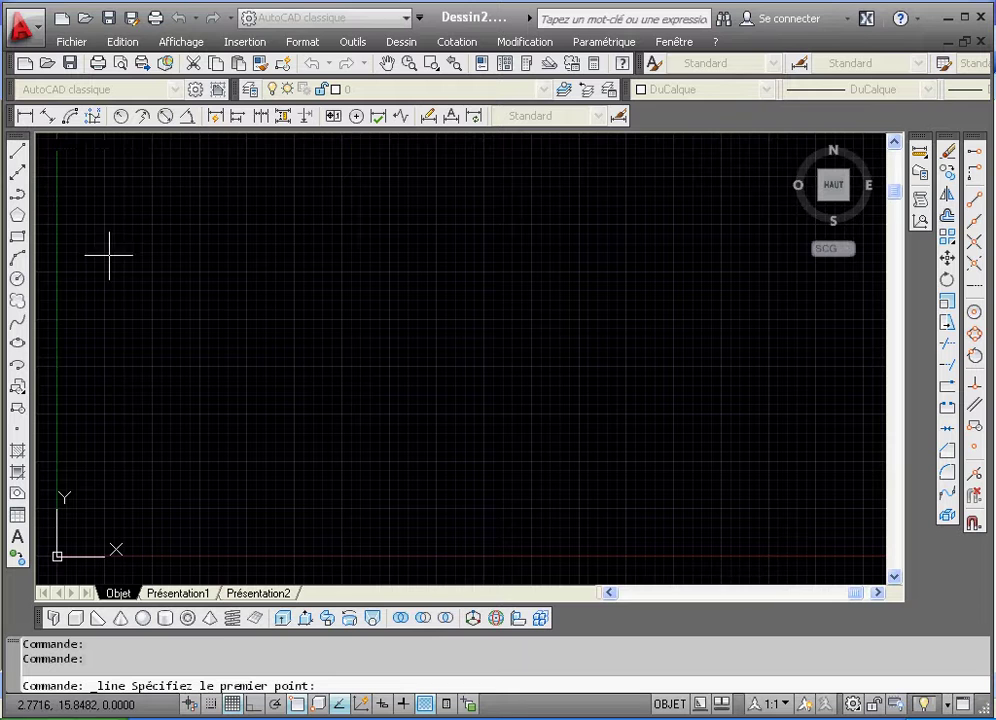
pyautogui.click(113, 399)
pyautogui.click(380, 206)
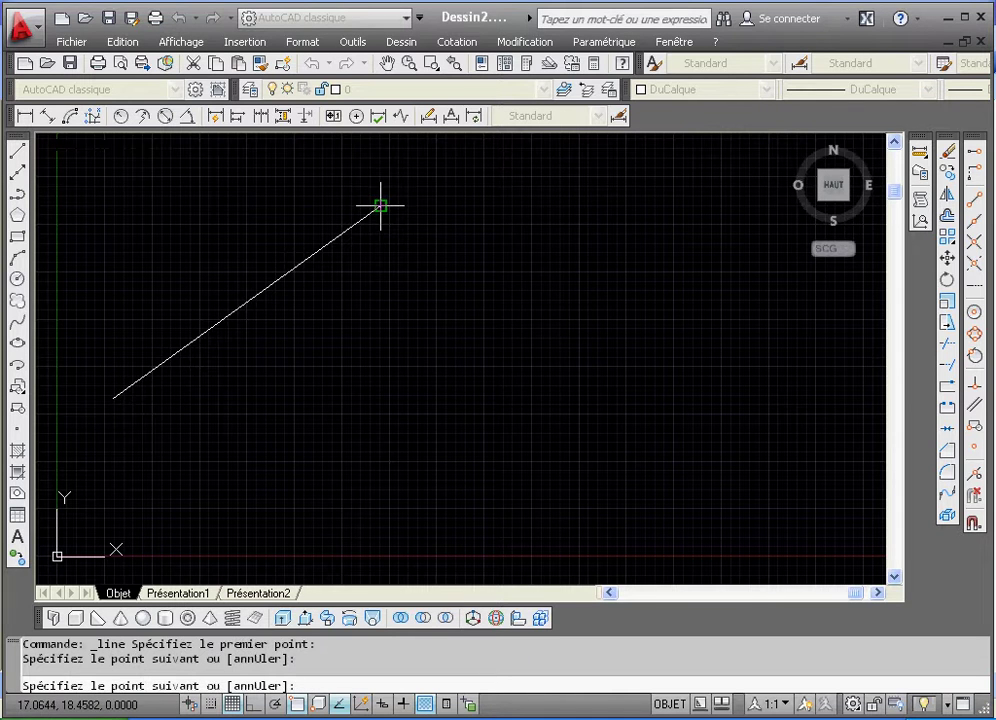
pyautogui.rightClick(383, 213)
pyautogui.click(395, 218)
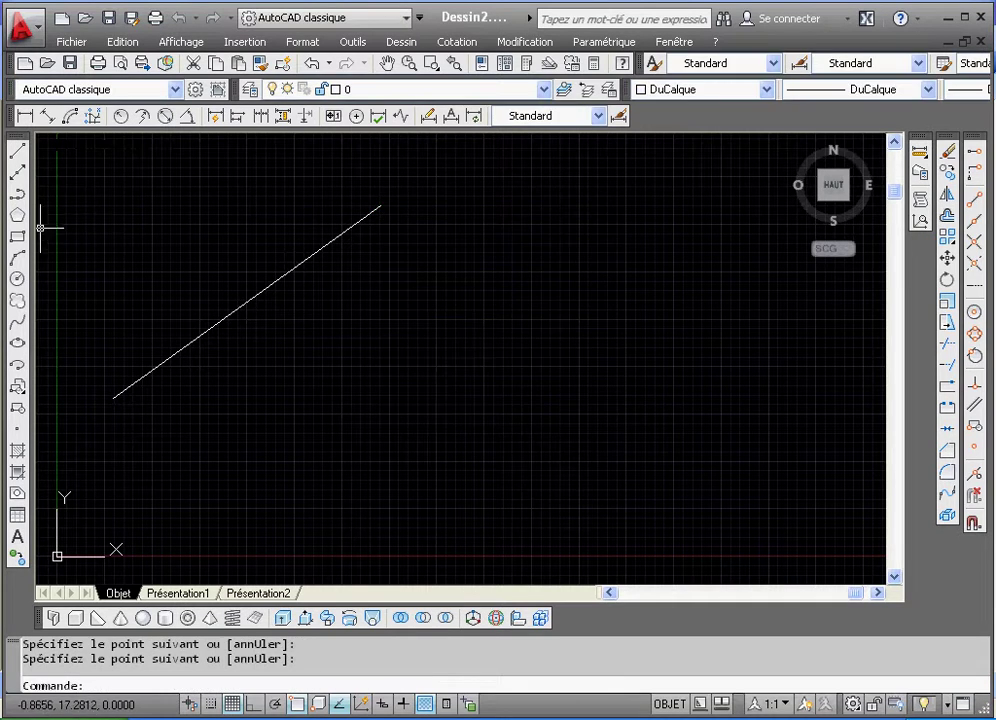
# Draw a three-point arc to the right of the diagonal line, bulging toward the upper right.
pyautogui.click(22, 259)
pyautogui.click(556, 260)
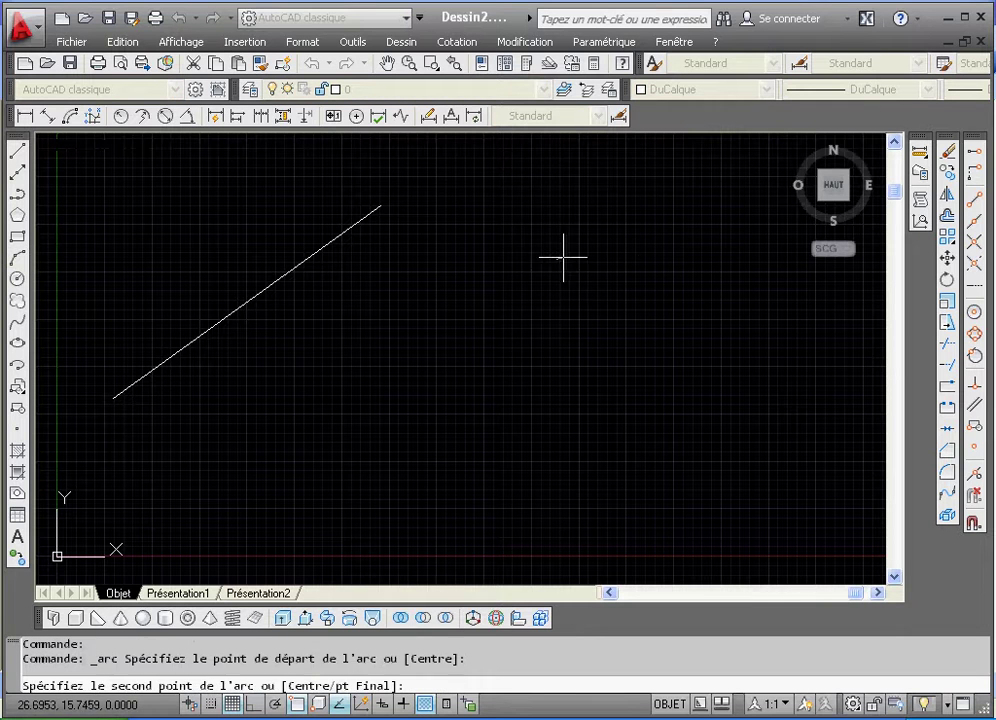
pyautogui.click(716, 254)
pyautogui.click(730, 447)
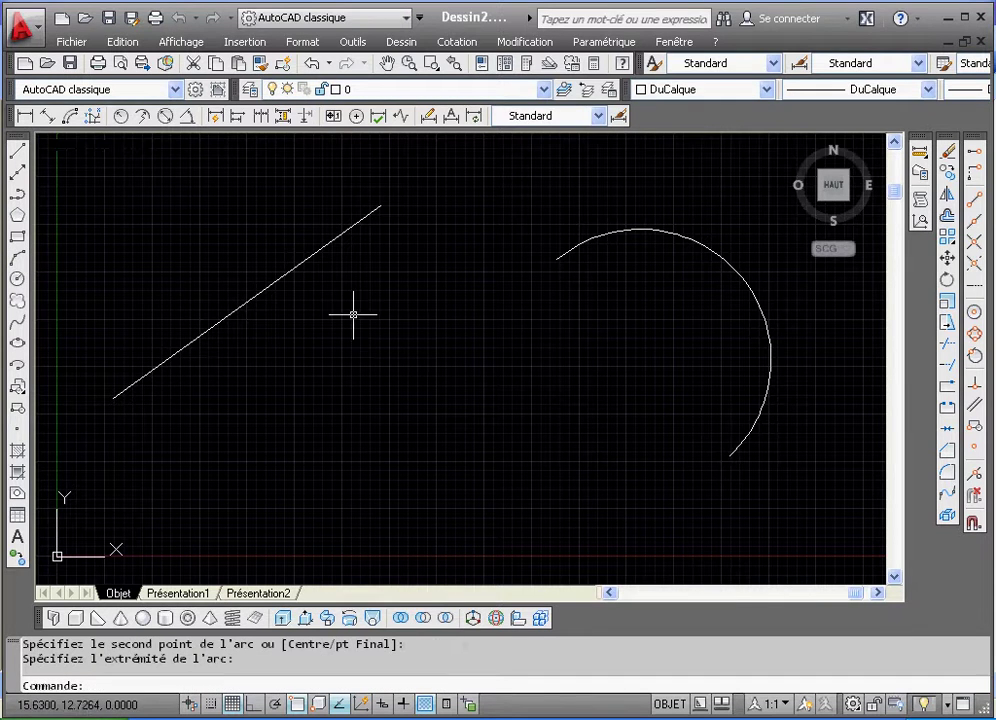
# Place a point below and between the line and the arc, and set the point style to the plus sign.
pyautogui.click(17, 428)
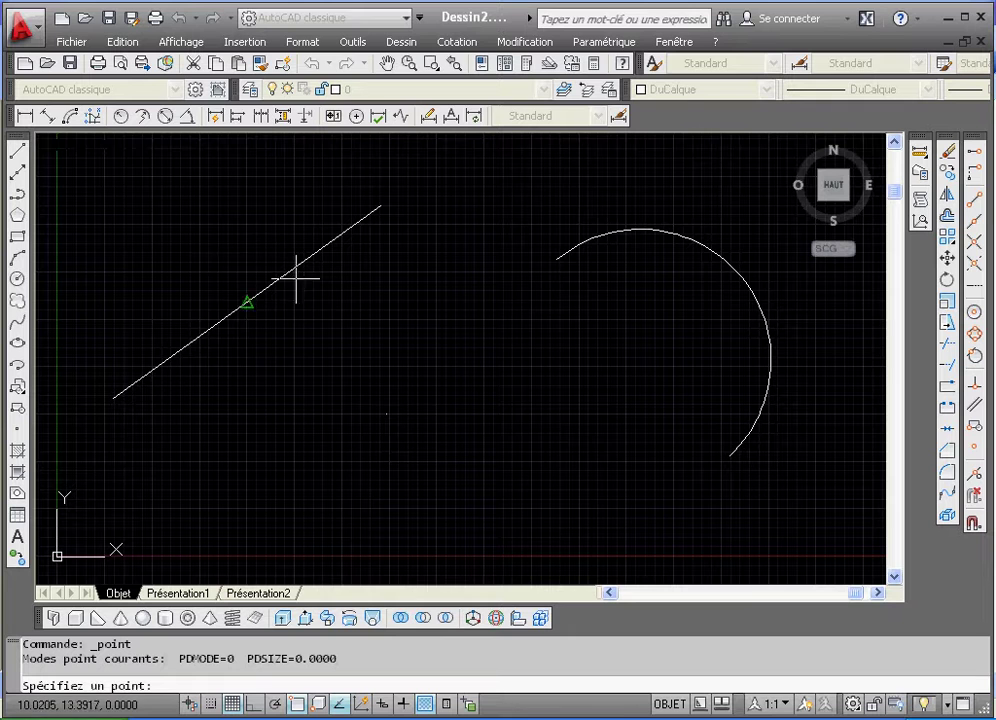
pyautogui.click(304, 43)
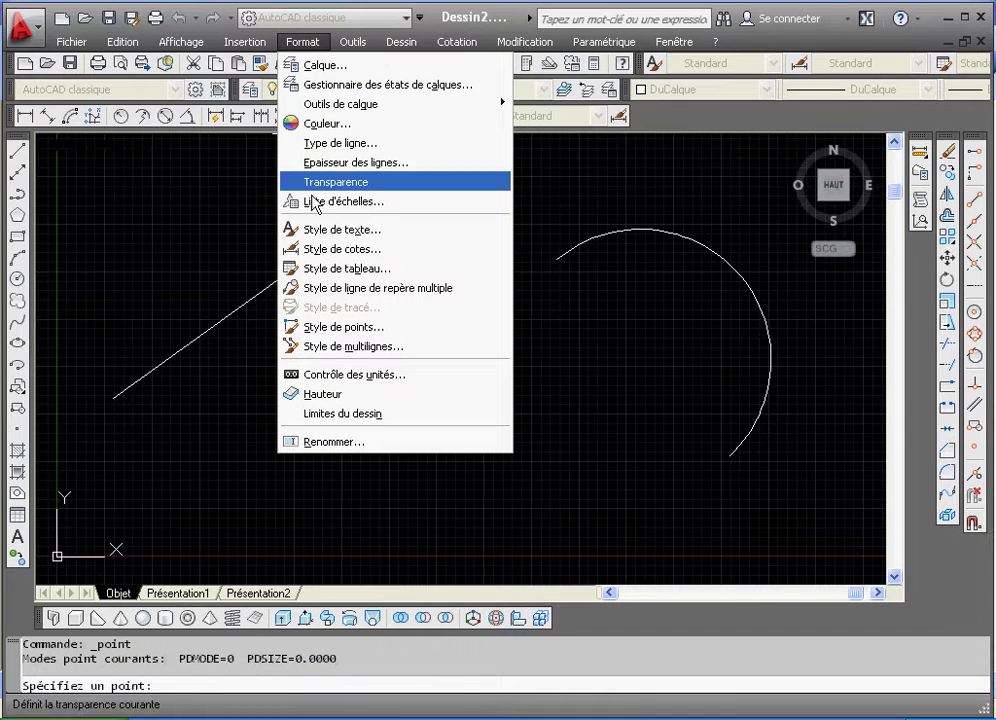
pyautogui.click(319, 42)
pyautogui.click(319, 42)
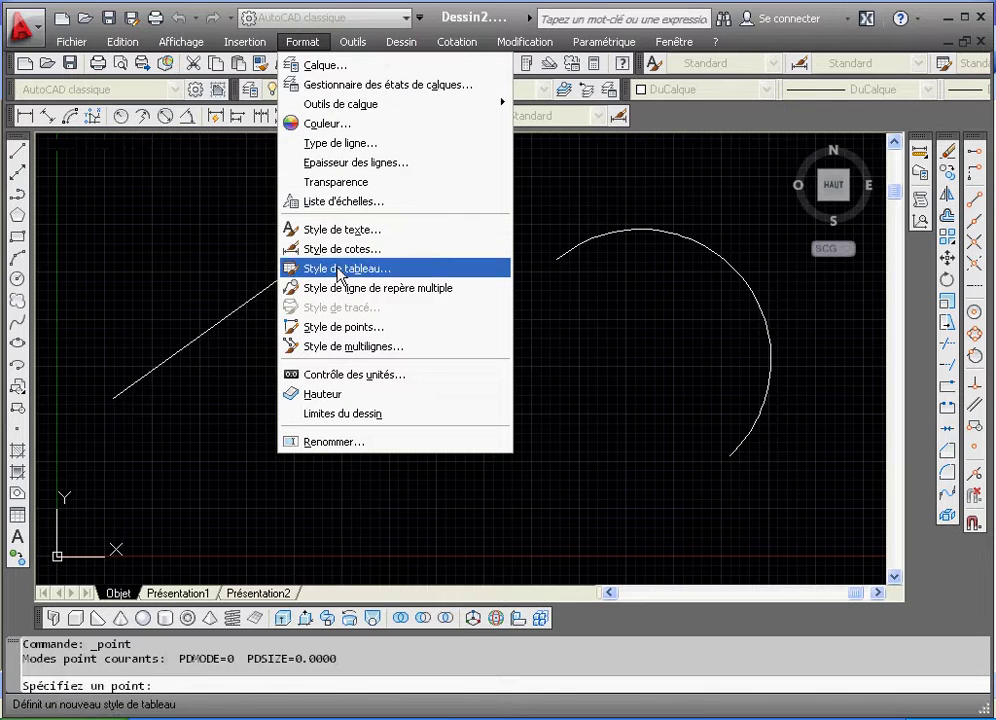
pyautogui.click(393, 326)
pyautogui.click(497, 241)
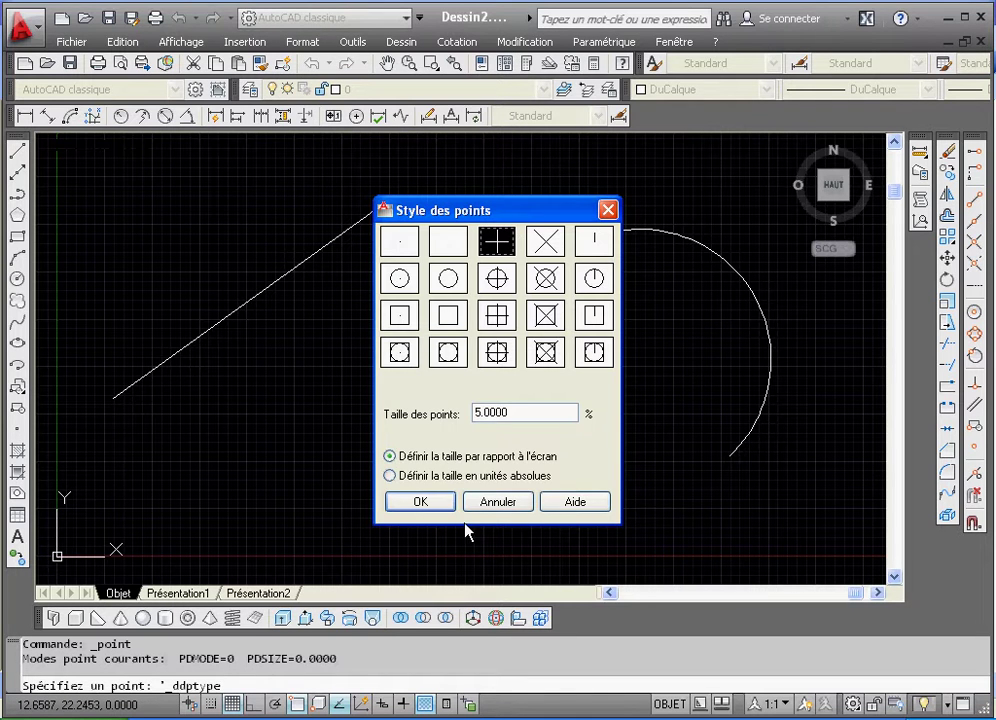
pyautogui.click(436, 502)
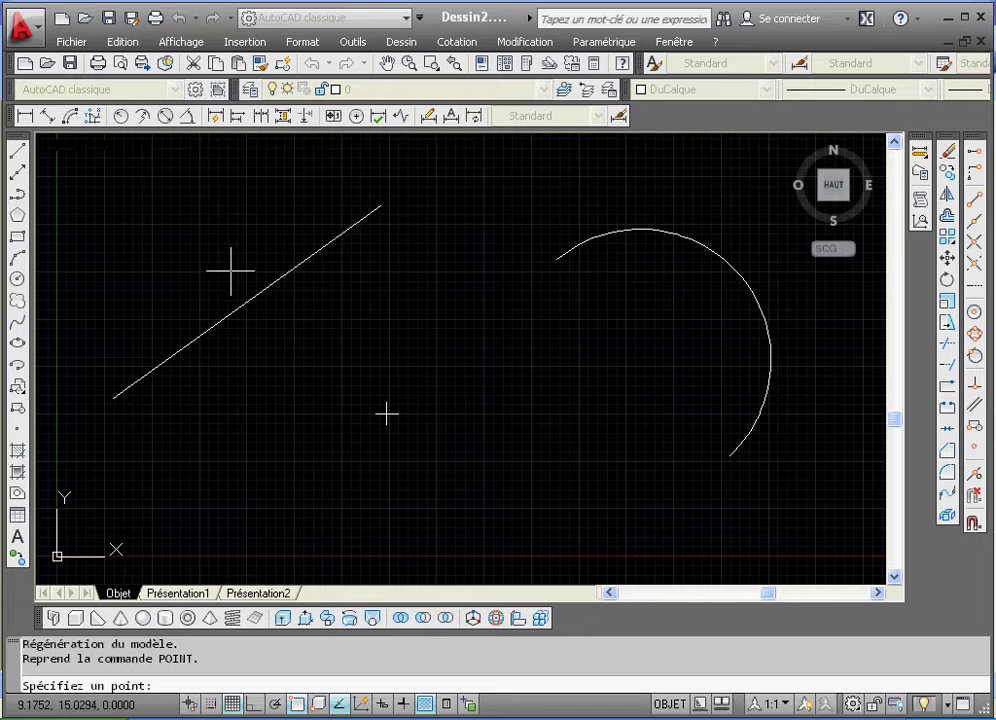
pyautogui.click(640, 360)
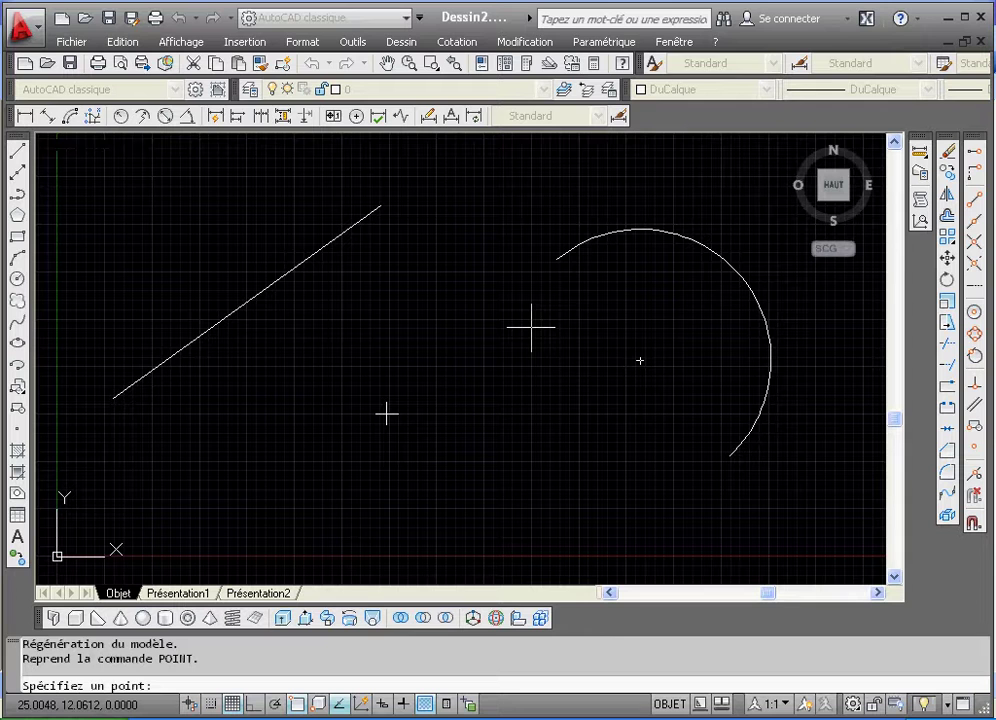
pyautogui.press('Escape')
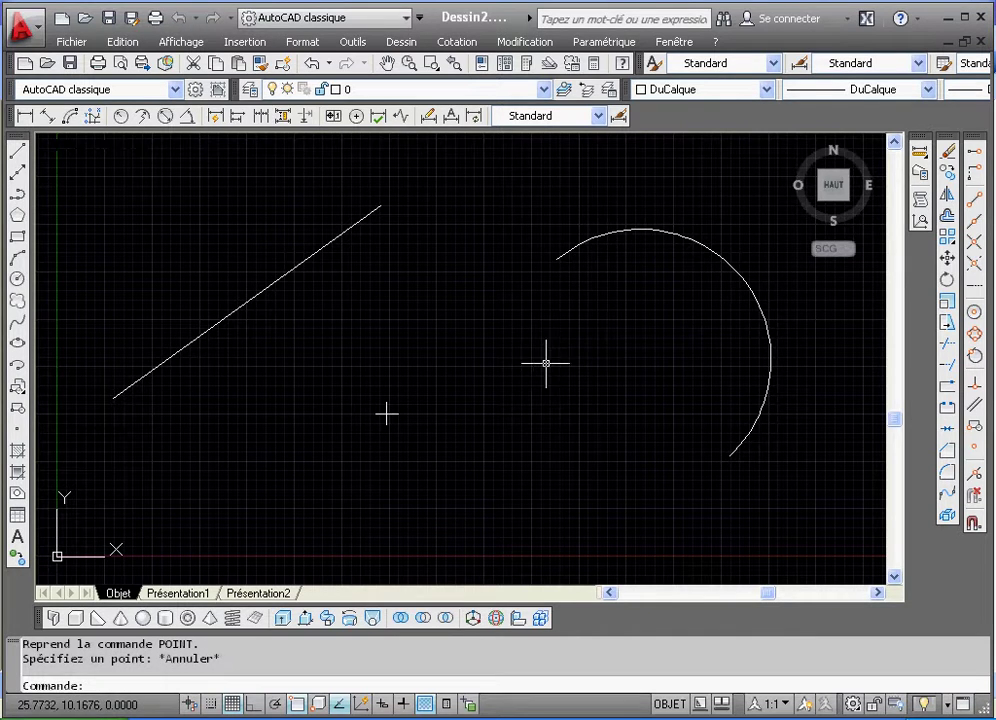
# Erase the line, the arc and the point together.
pyautogui.click(668, 173)
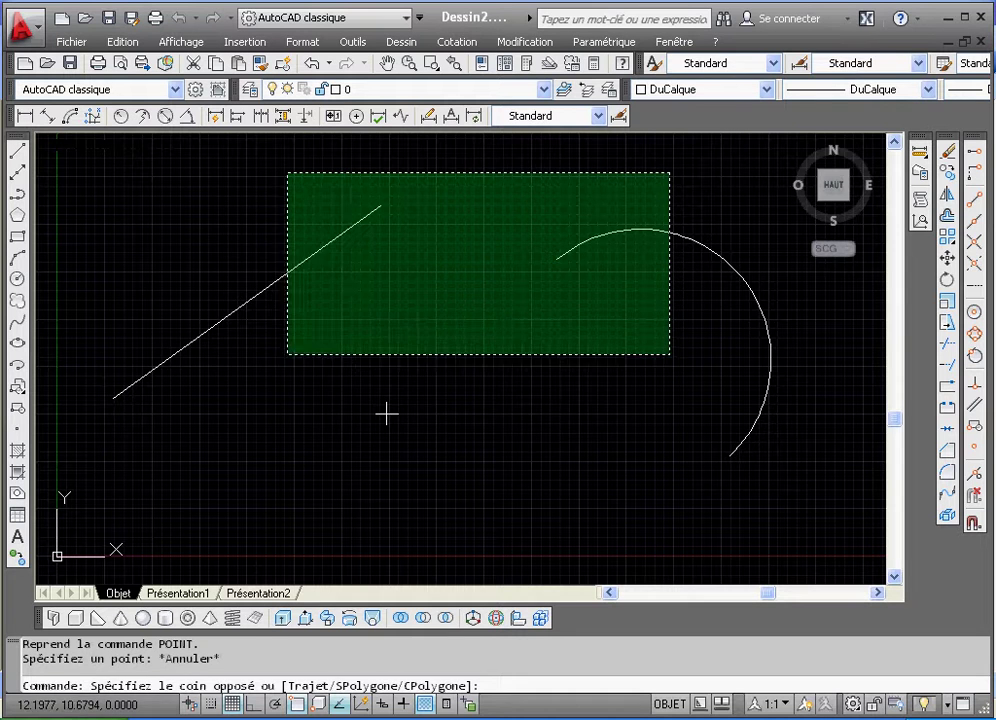
pyautogui.click(211, 451)
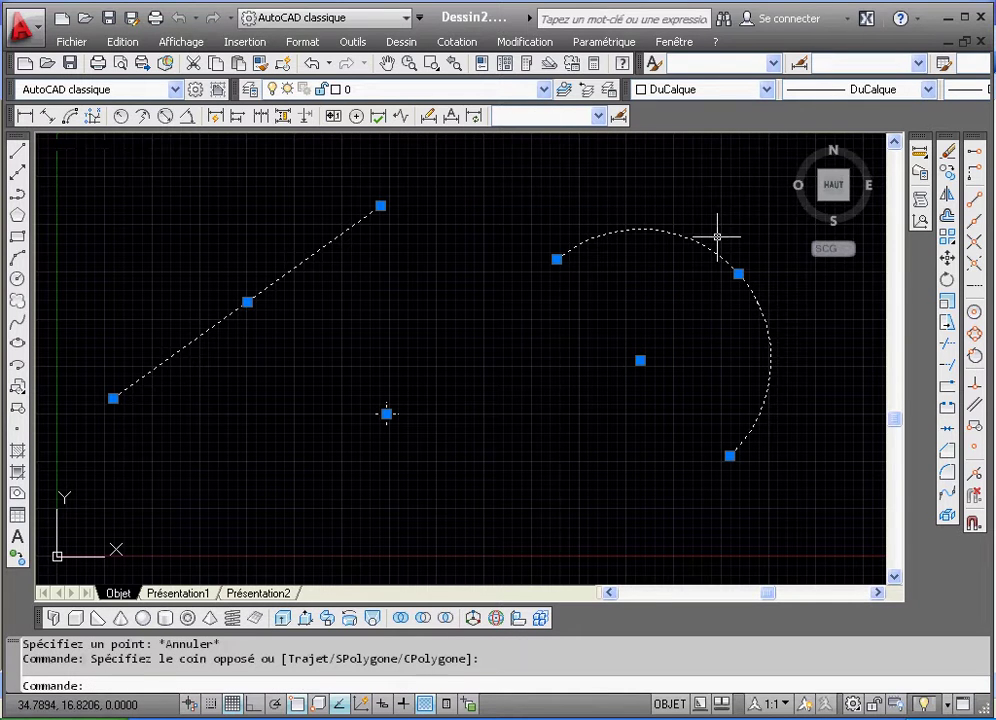
pyautogui.click(949, 154)
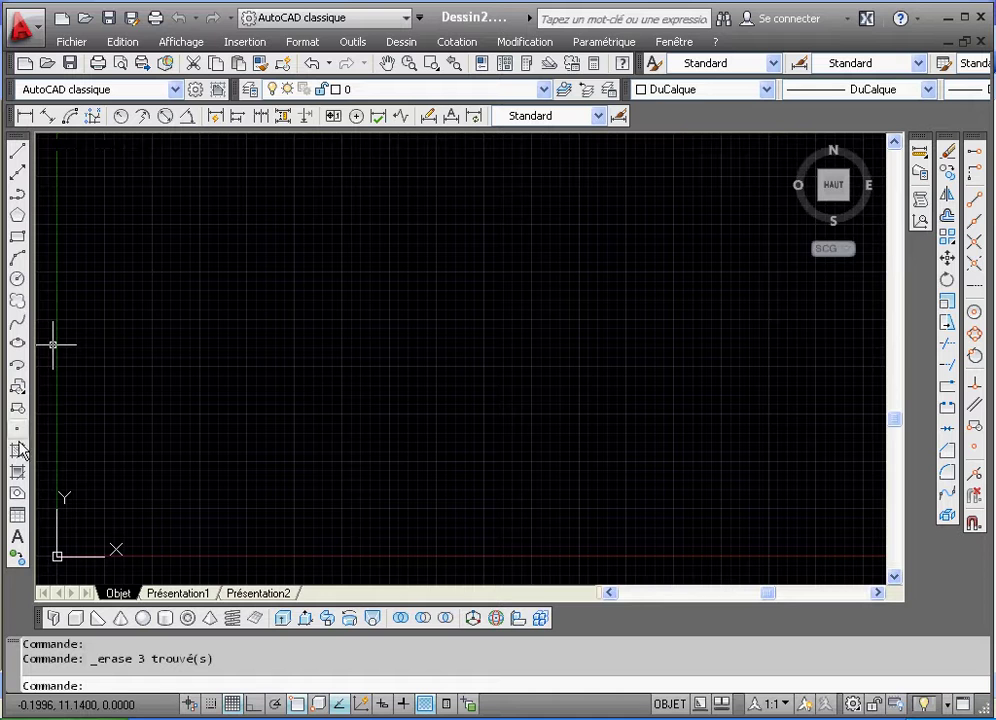
# Switch to the car.dwg drawing and try entering the coordinates 4000,300 on the command line.
pyautogui.click(682, 46)
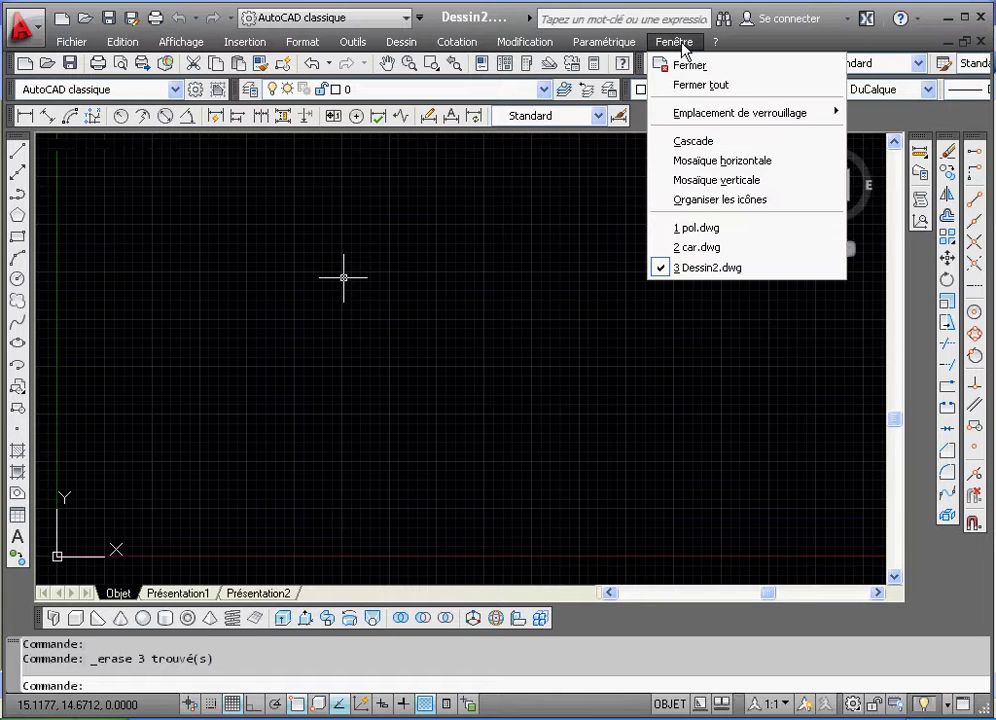
pyautogui.click(699, 248)
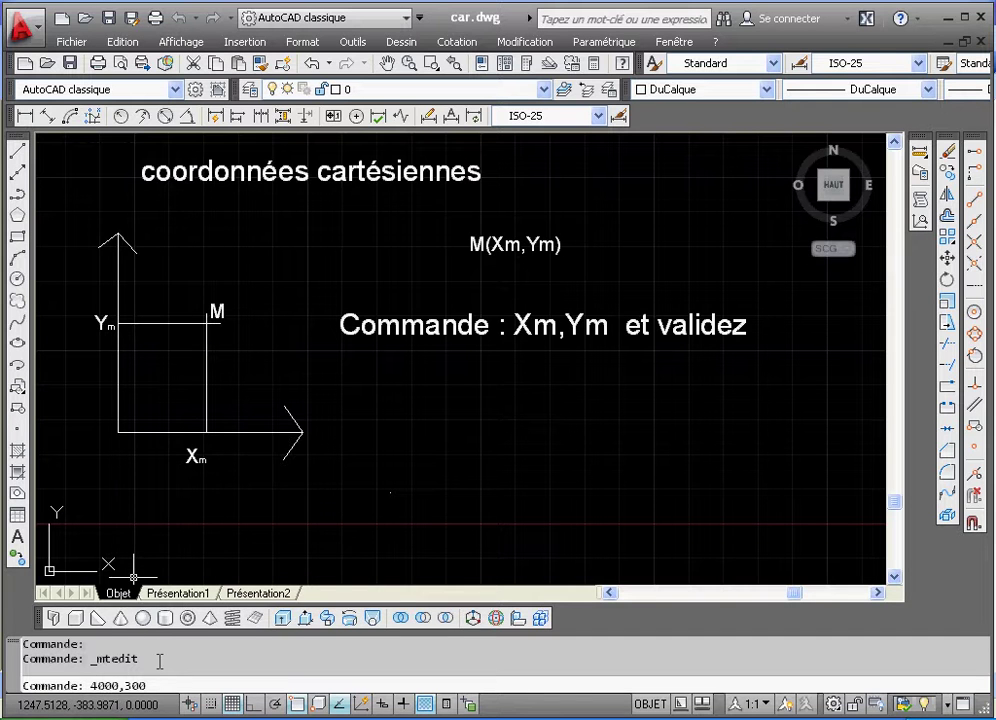
pyautogui.press('Return')
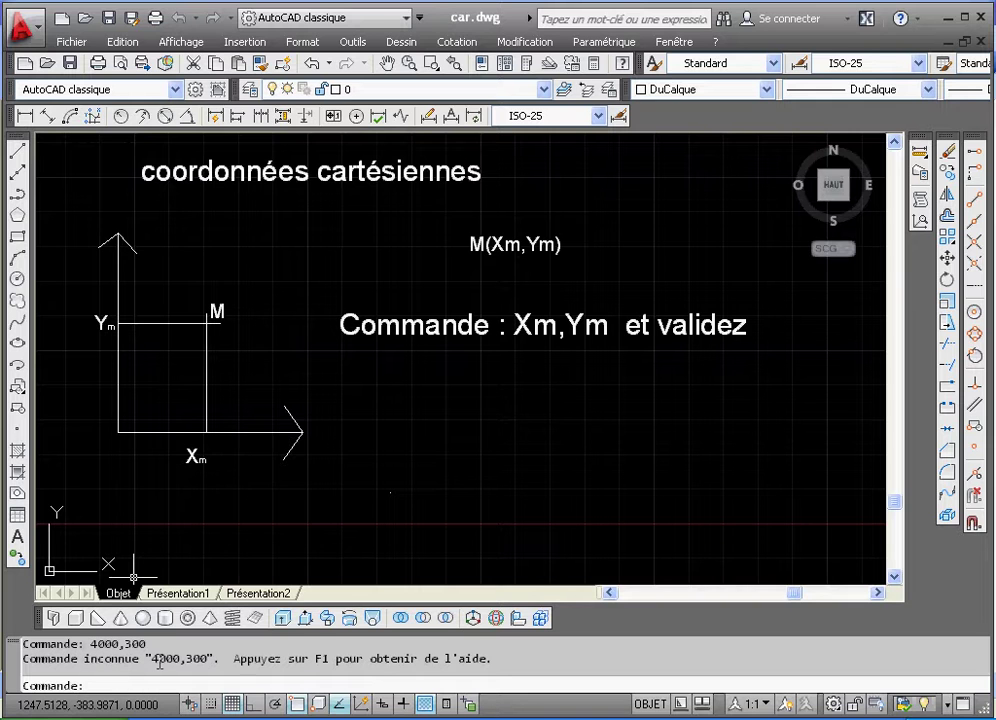
# Set the point style of the car.dwg drawing to the plus sign so the existing point shows.
pyautogui.click(391, 489)
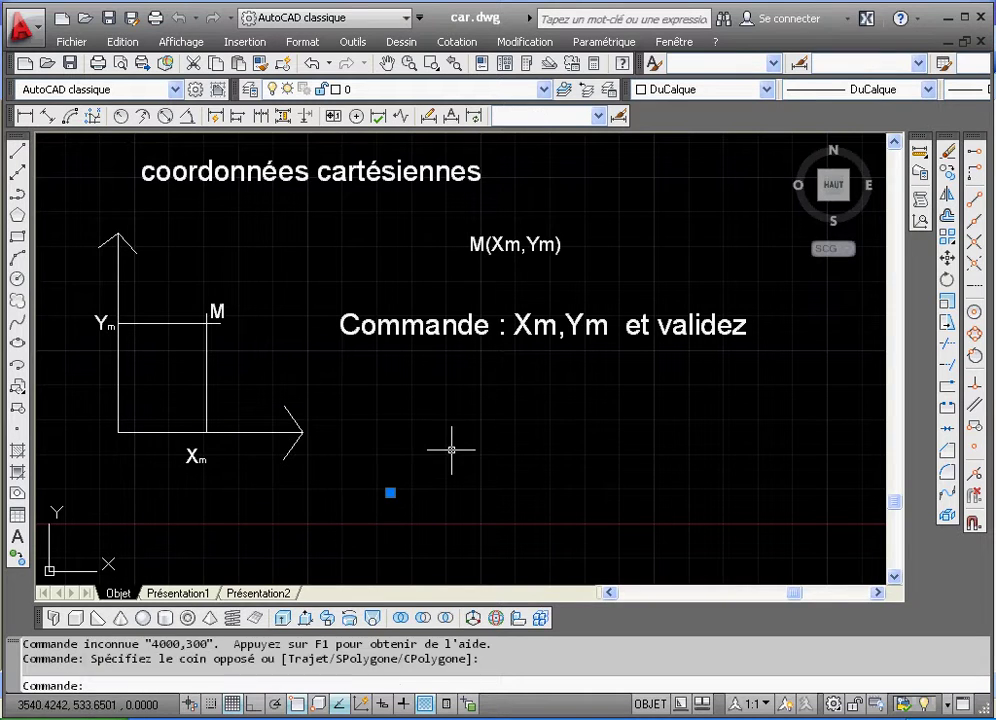
pyautogui.press('Escape')
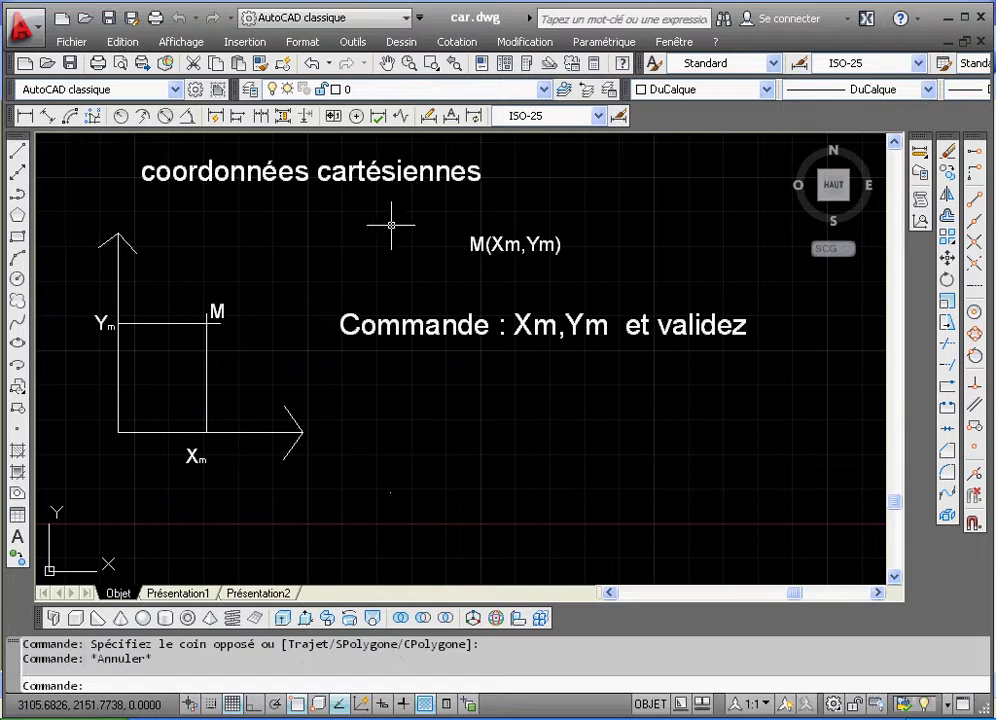
pyautogui.click(303, 41)
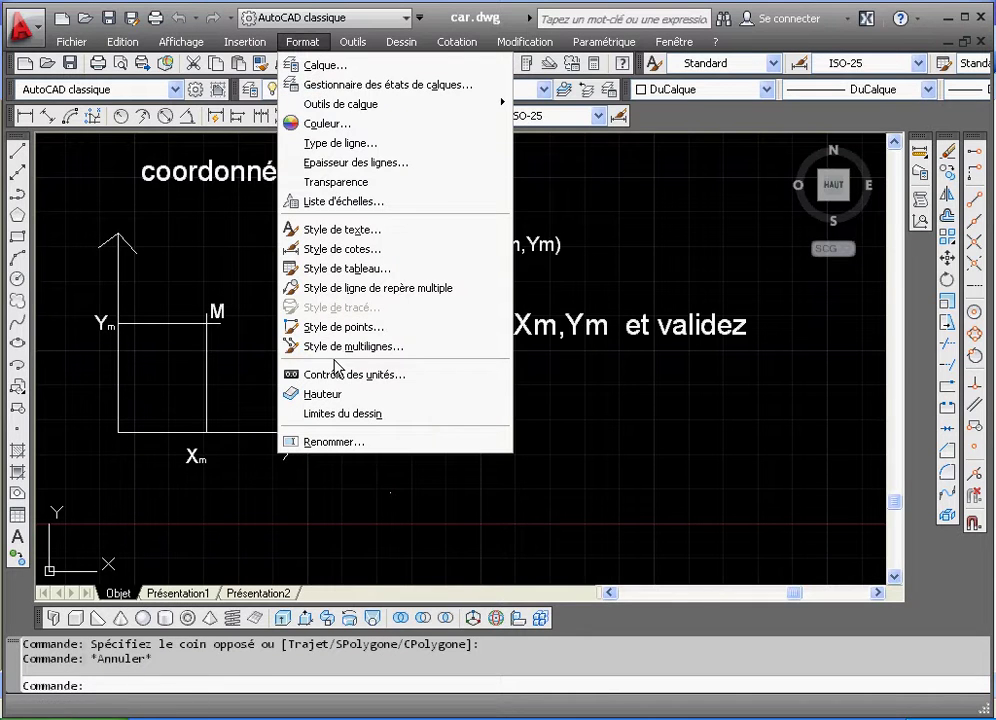
pyautogui.click(337, 327)
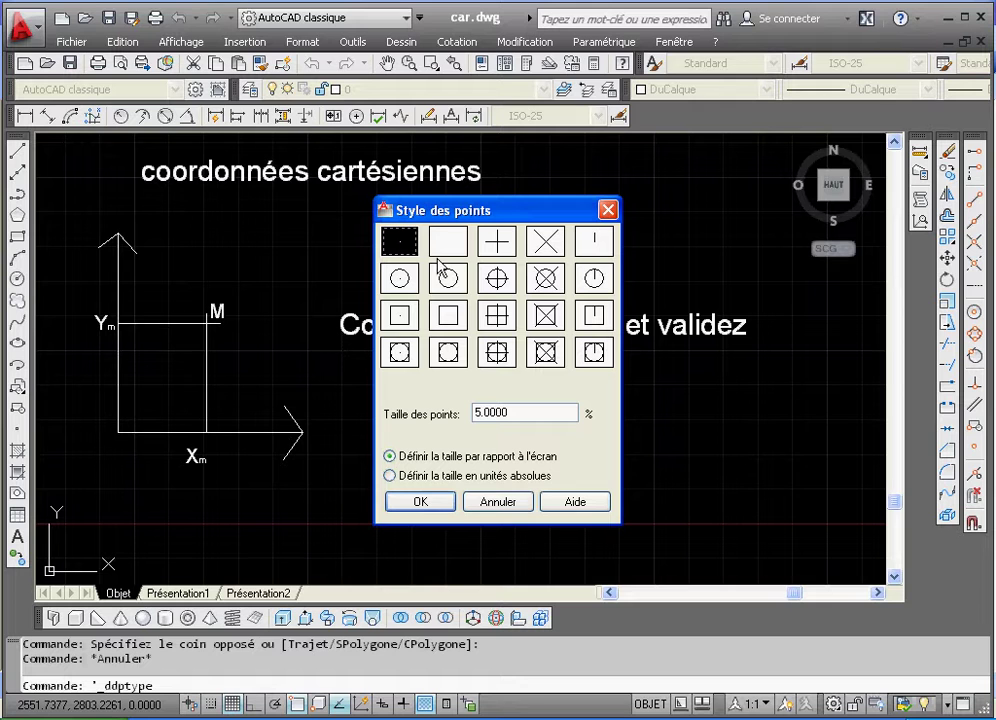
pyautogui.click(499, 241)
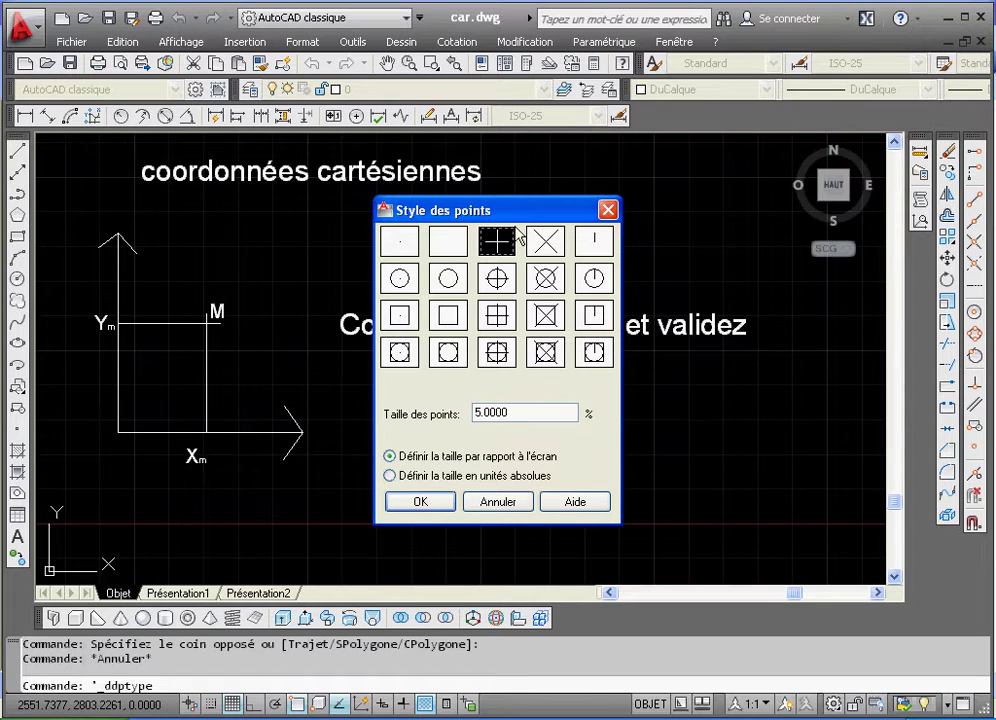
pyautogui.click(445, 502)
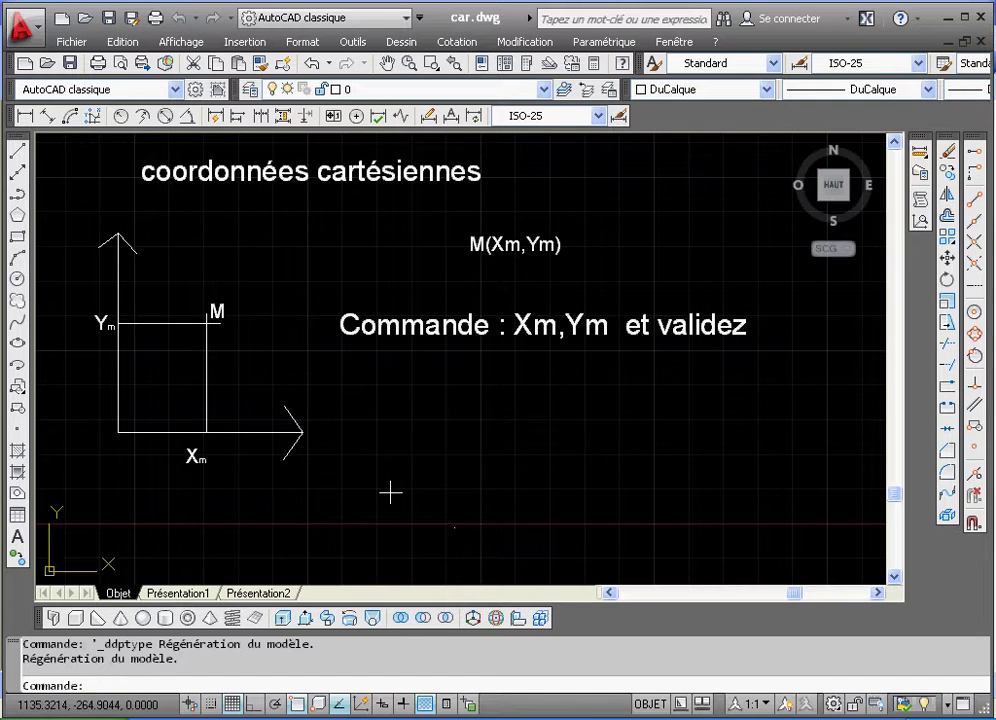
# Place a point by entering its Cartesian coordinates, with an X value of 3000.
pyautogui.click(18, 432)
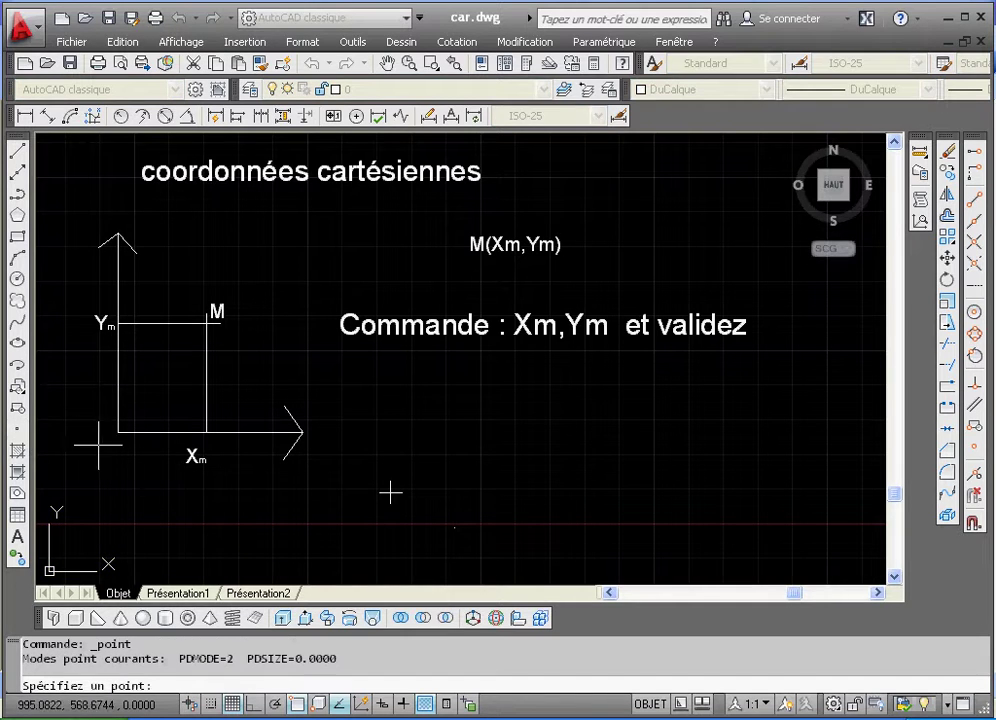
pyautogui.click(166, 703)
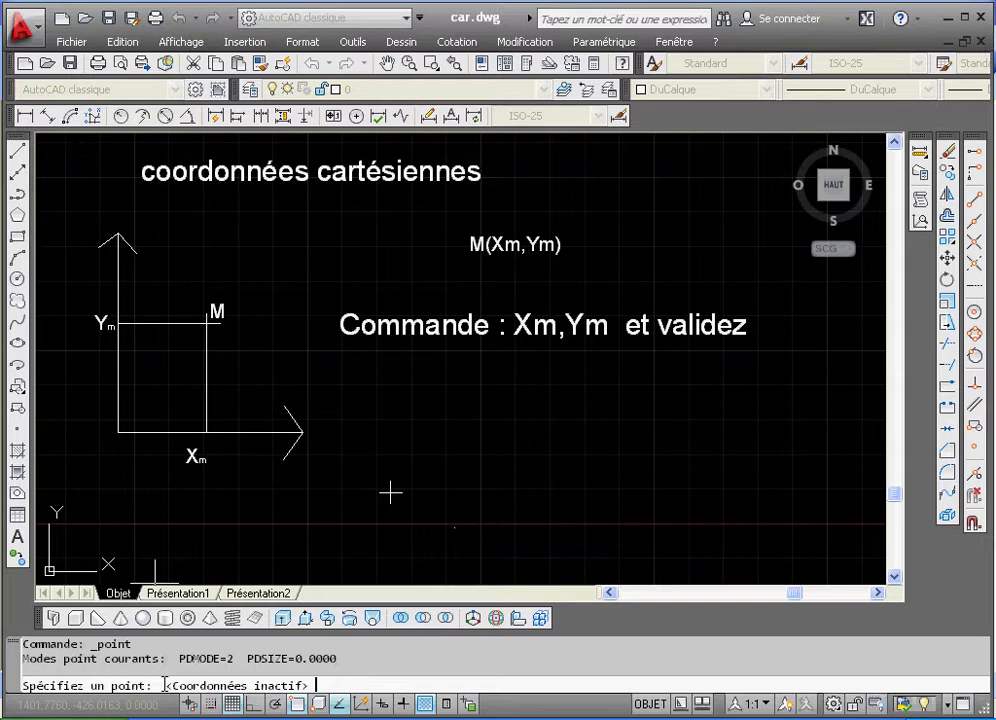
pyautogui.write('3000')
pyautogui.press('Return')
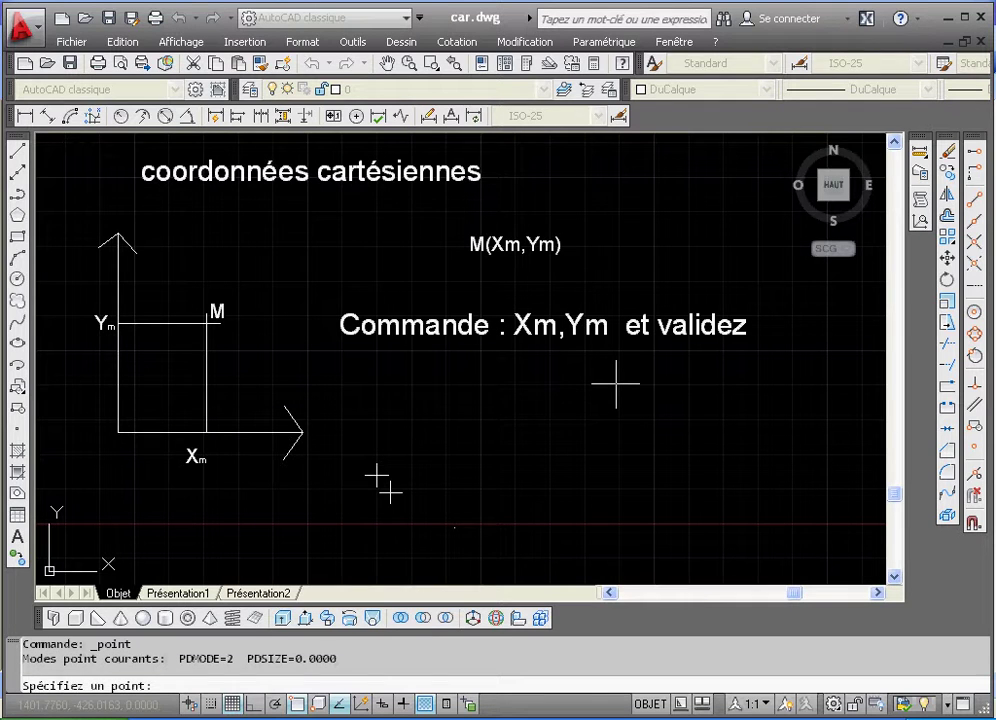
pyautogui.press('Escape')
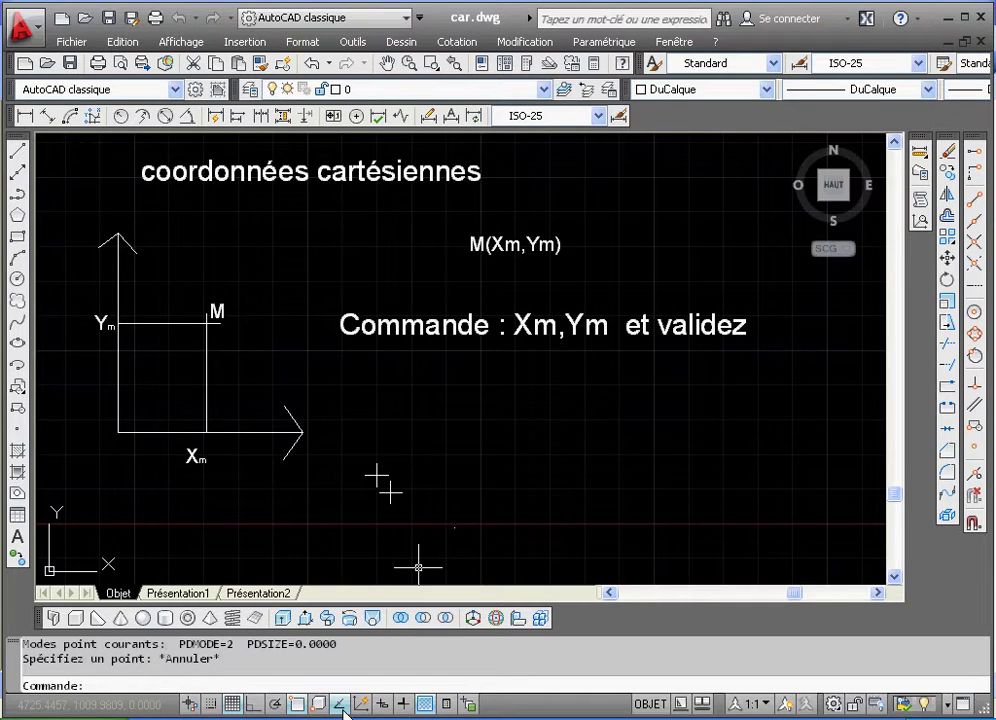
# Switch to the Word document A and highlight the line listing the rectangle's corner coordinates A, B, C and D.
pyautogui.click(398, 708)
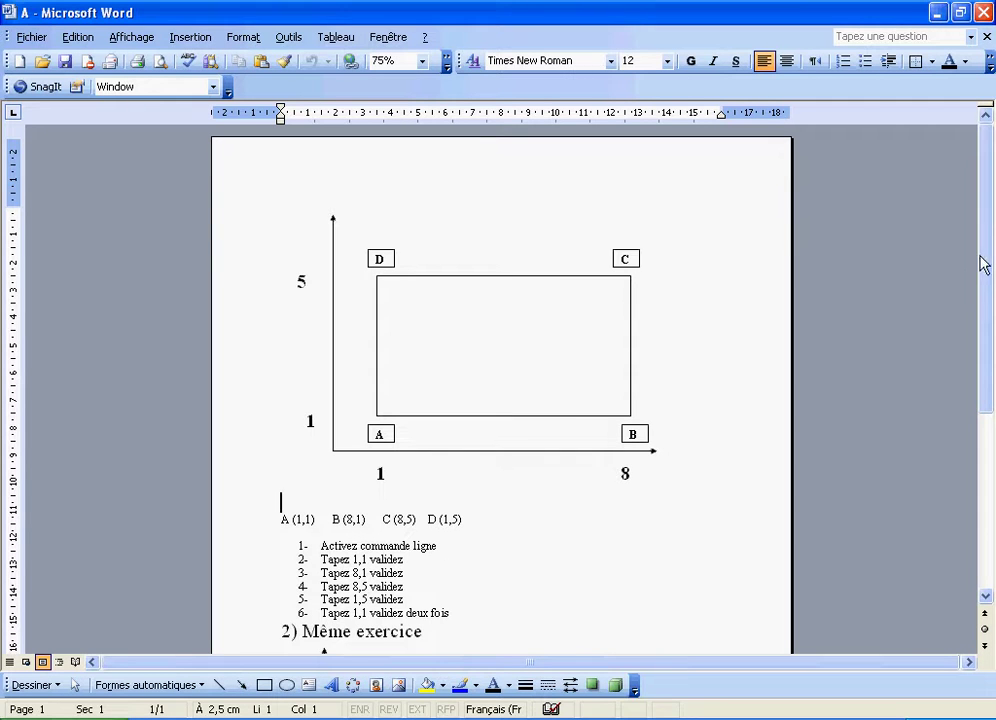
pyautogui.scroll(-1, 990, 277)
pyautogui.moveTo(988, 271)
pyautogui.mouseDown()
pyautogui.moveTo(989, 298)
pyautogui.moveTo(988, 275)
pyautogui.mouseUp()
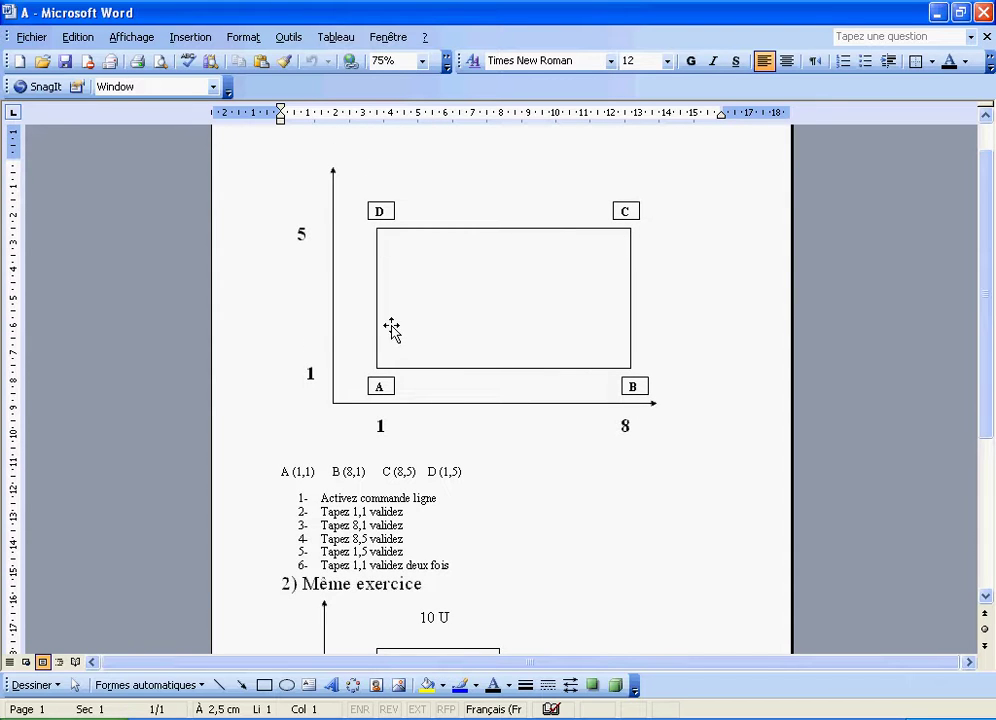
pyautogui.moveTo(280, 470); pyautogui.dragTo(464, 471)
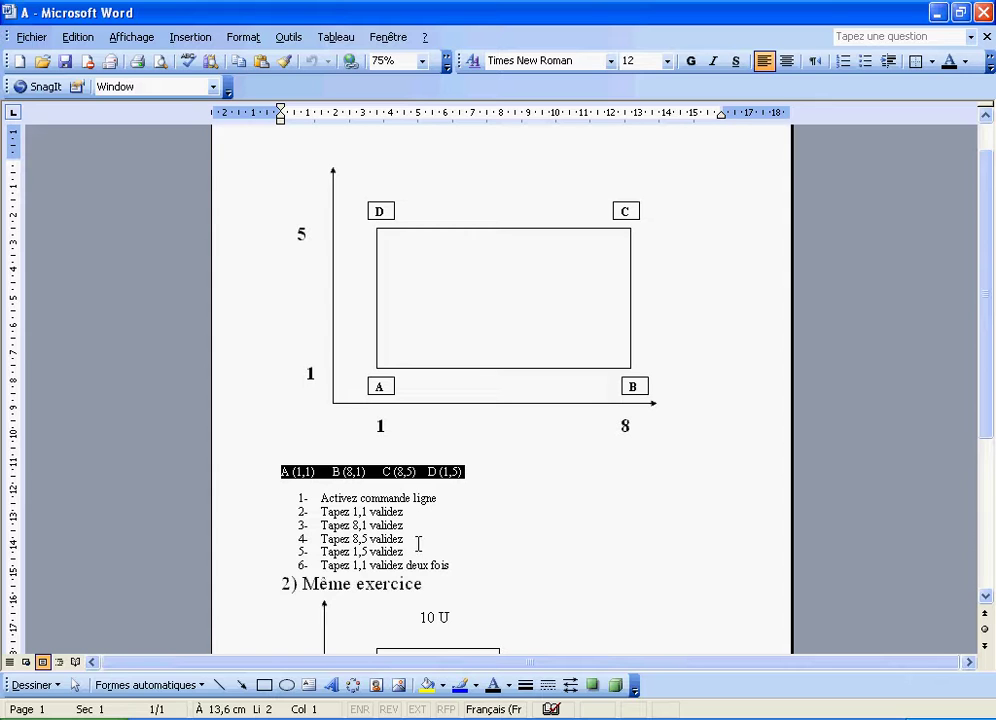
# Enlarge the Word document to 150% and examine the rectangle figure, its corner coordinates and the numbered drawing instructions.
pyautogui.click(422, 61)
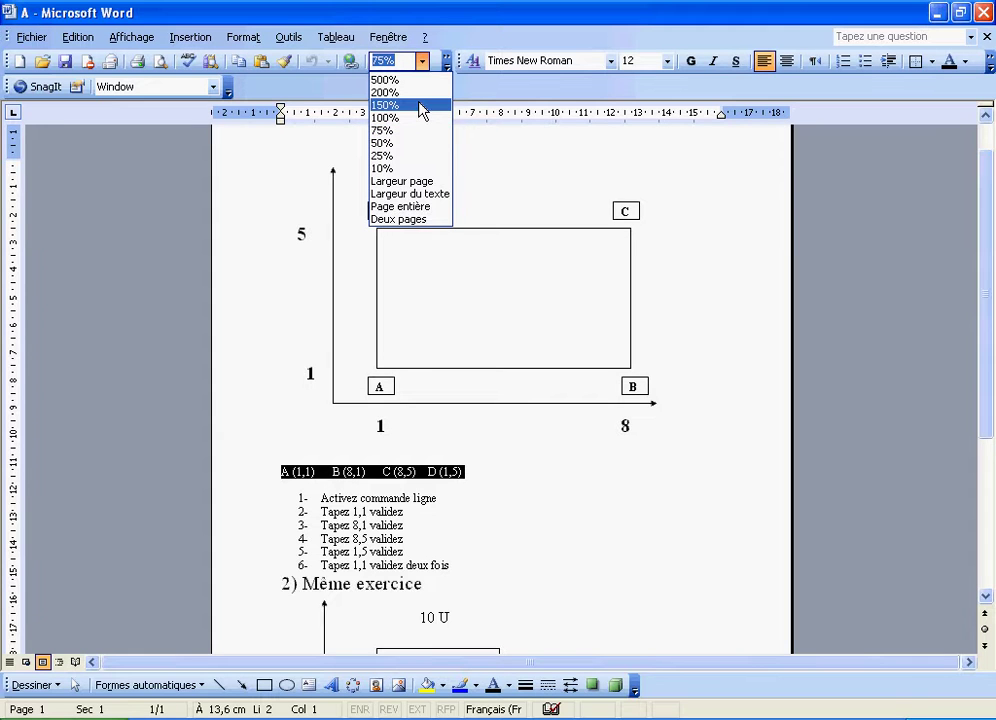
pyautogui.click(418, 105)
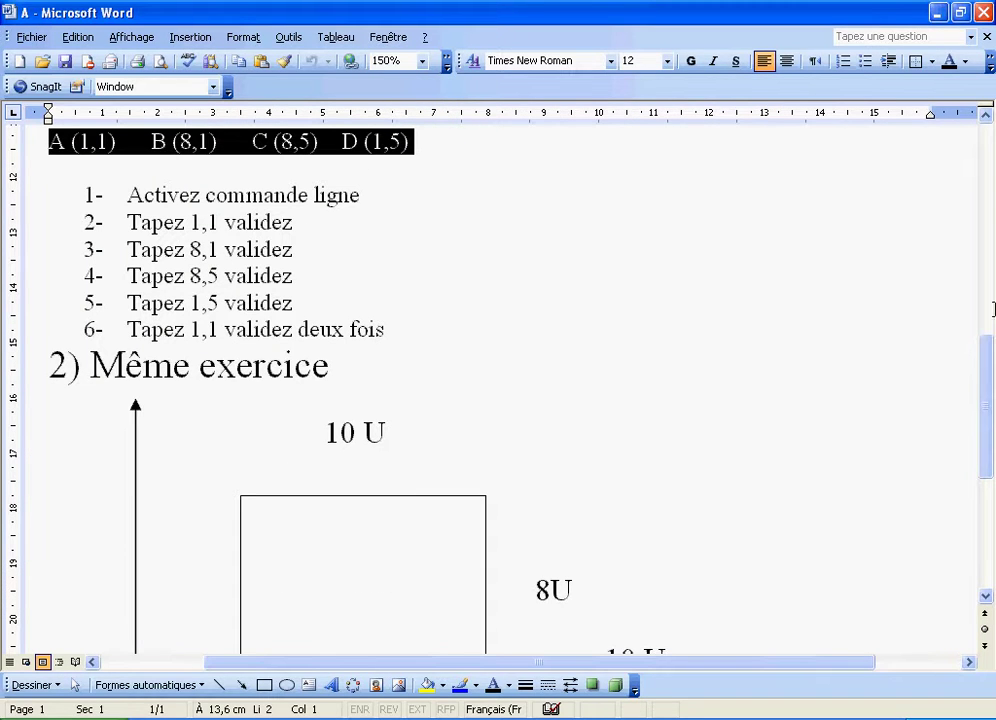
pyautogui.scroll(3, 980, 305)
pyautogui.moveTo(980, 305)
pyautogui.mouseDown()
pyautogui.moveTo(958, 209)
pyautogui.moveTo(974, 305)
pyautogui.mouseUp()
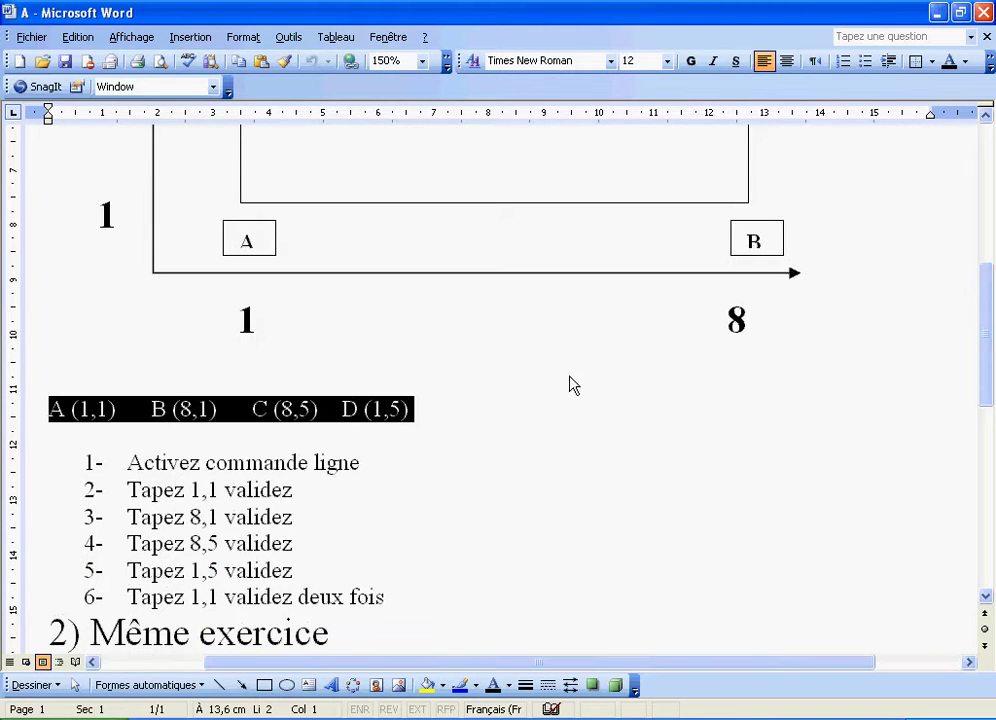
pyautogui.click(258, 435)
pyautogui.moveTo(124, 459); pyautogui.dragTo(365, 462)
pyautogui.click(117, 432)
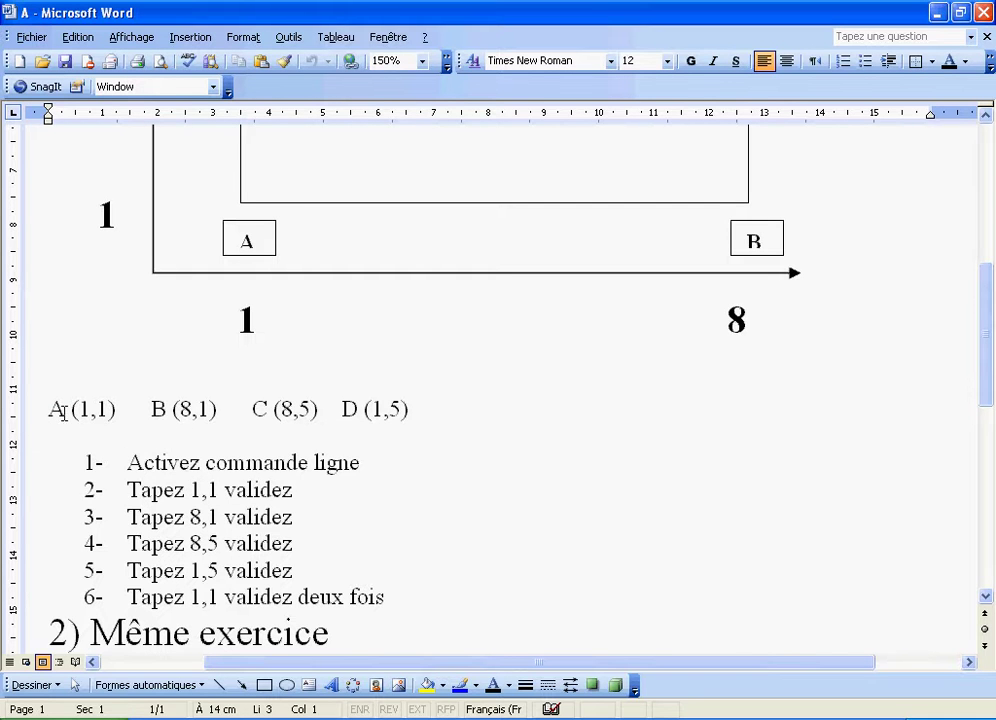
pyautogui.moveTo(994, 320); pyautogui.dragTo(980, 247)
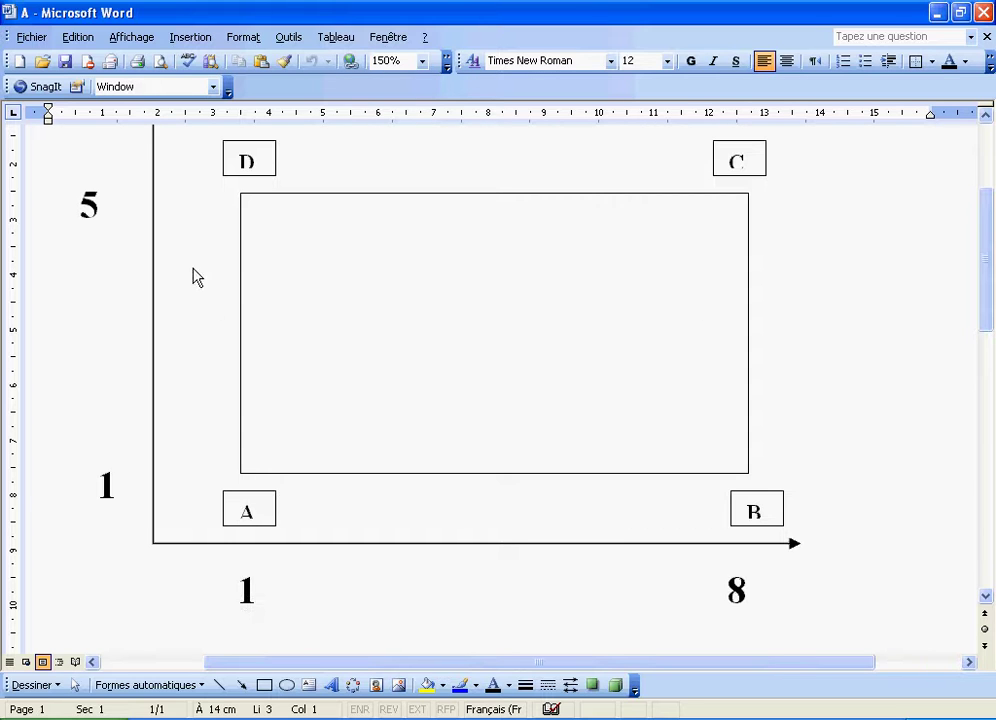
pyautogui.moveTo(986, 272); pyautogui.dragTo(986, 345)
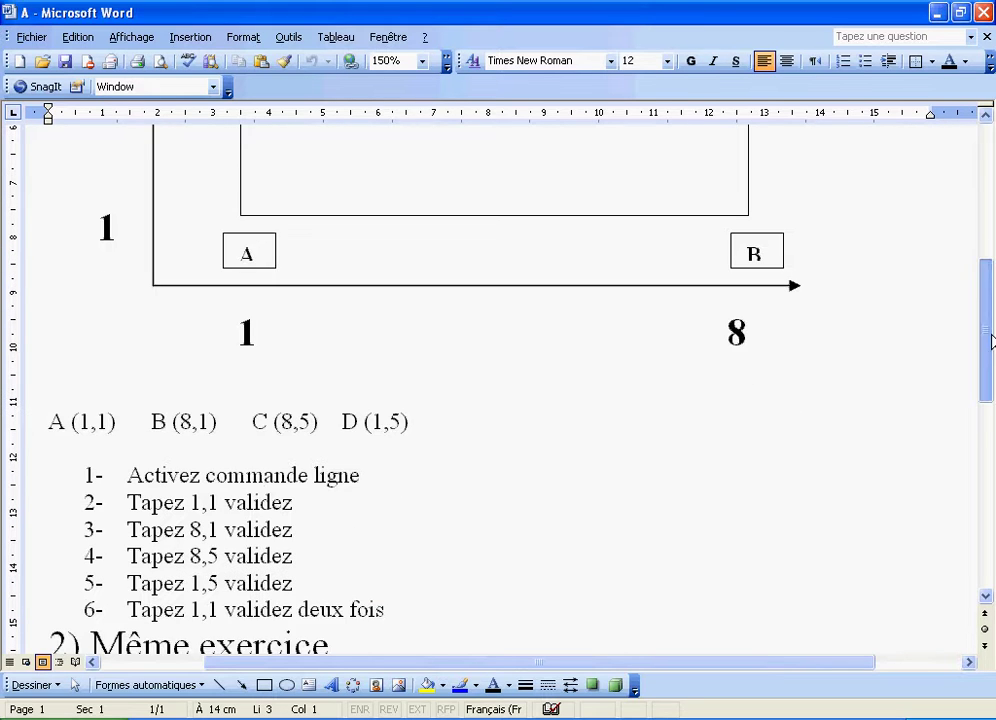